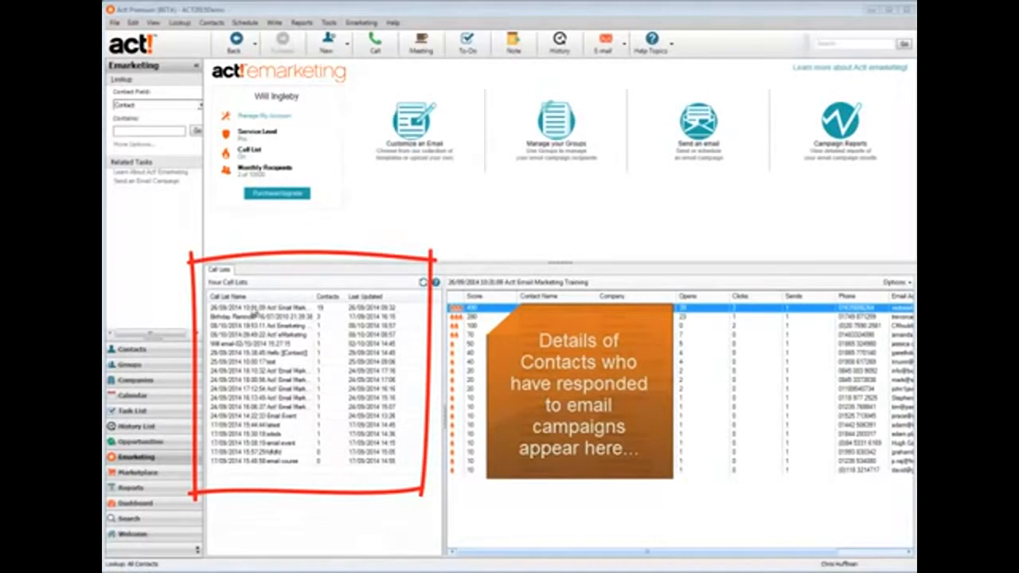
{"action": "left_click", "coordinate": [253, 308]}
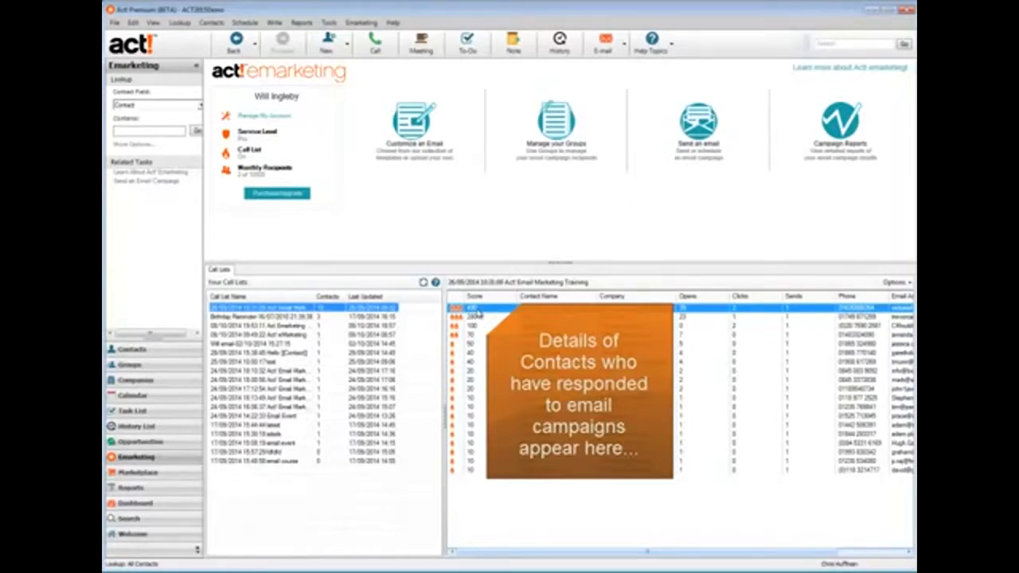
Create a new Smart Task named 'Email Campaign Follow Up'
{"action": "left_click", "coordinate": [245, 23]}
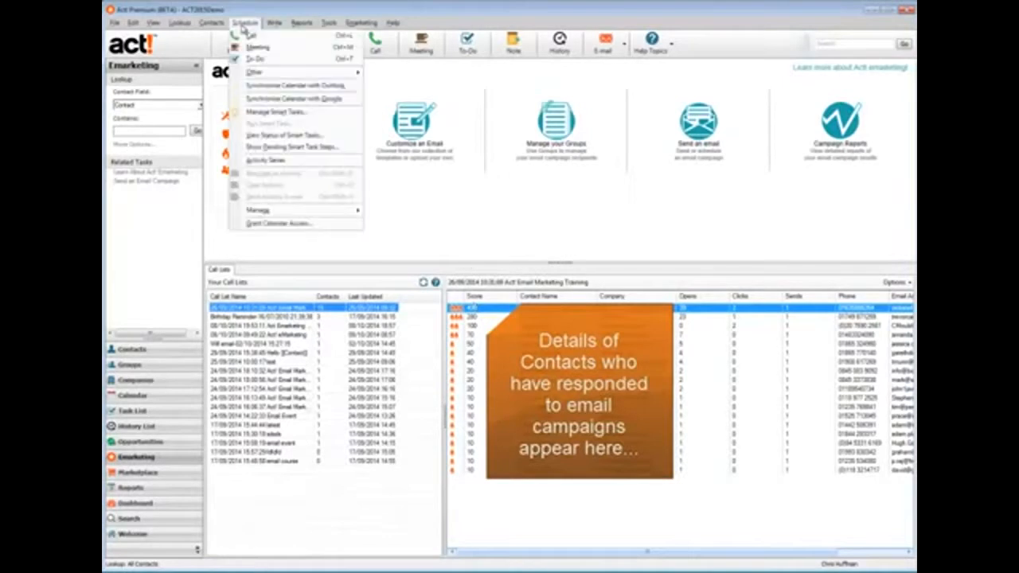
{"action": "left_click", "coordinate": [274, 114]}
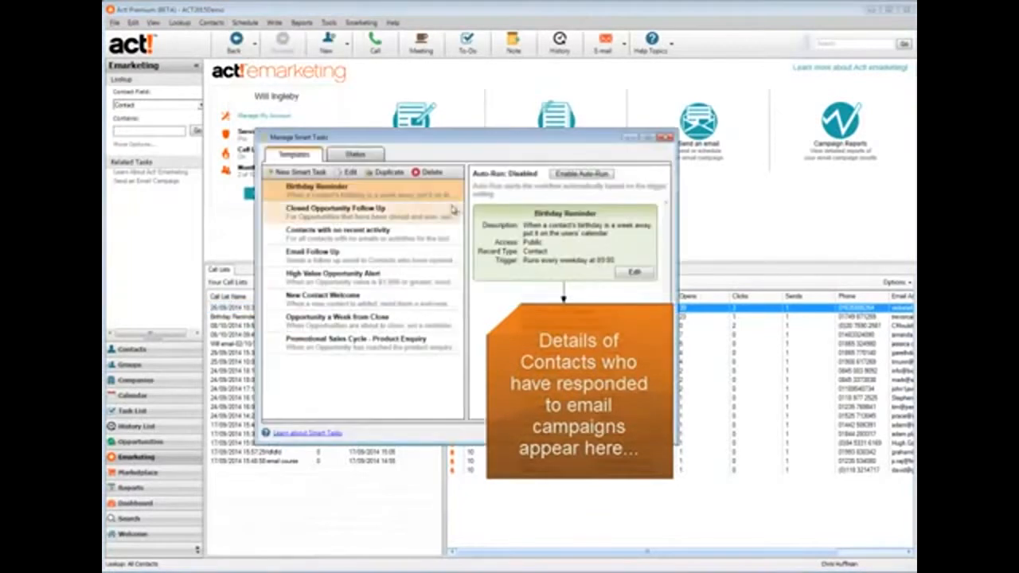
{"action": "left_click", "coordinate": [301, 173]}
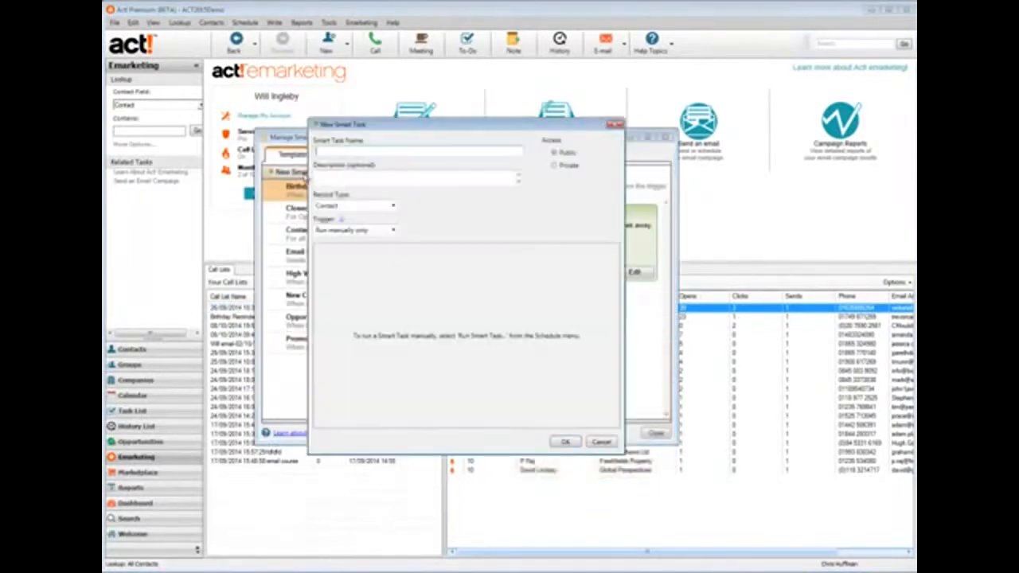
{"action": "type", "text": "Email Campaign Follow Up"}
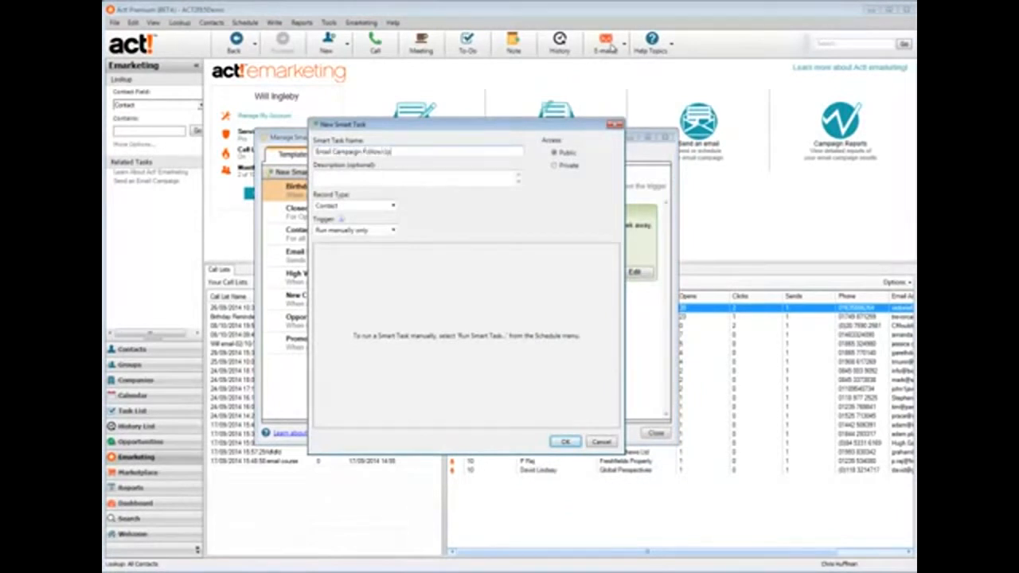
{"action": "left_click", "coordinate": [393, 175]}
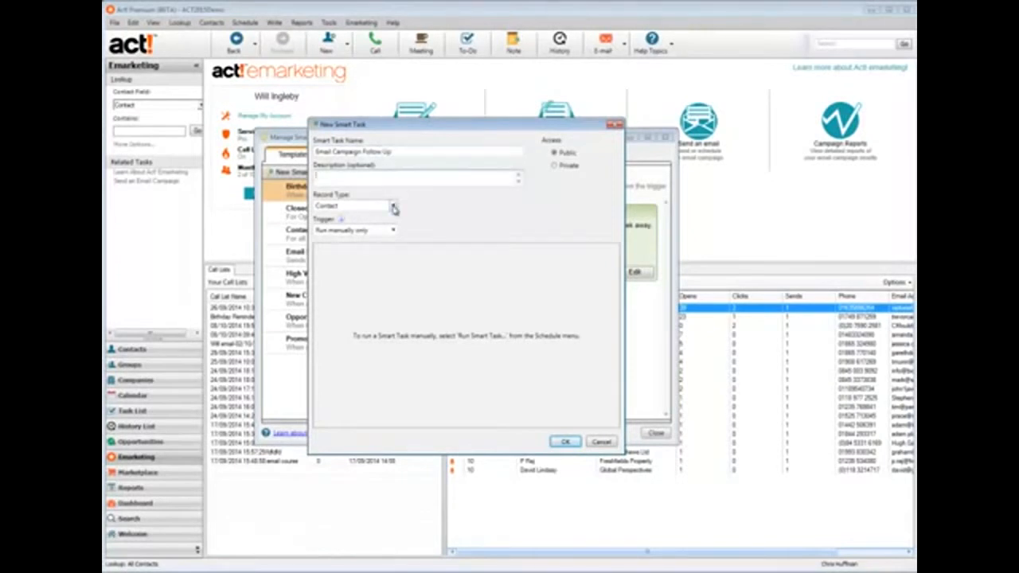
Set the trigger to 'Run when emarketing conditions are met' and sign in with the emarketing account password
{"action": "left_click", "coordinate": [393, 207]}
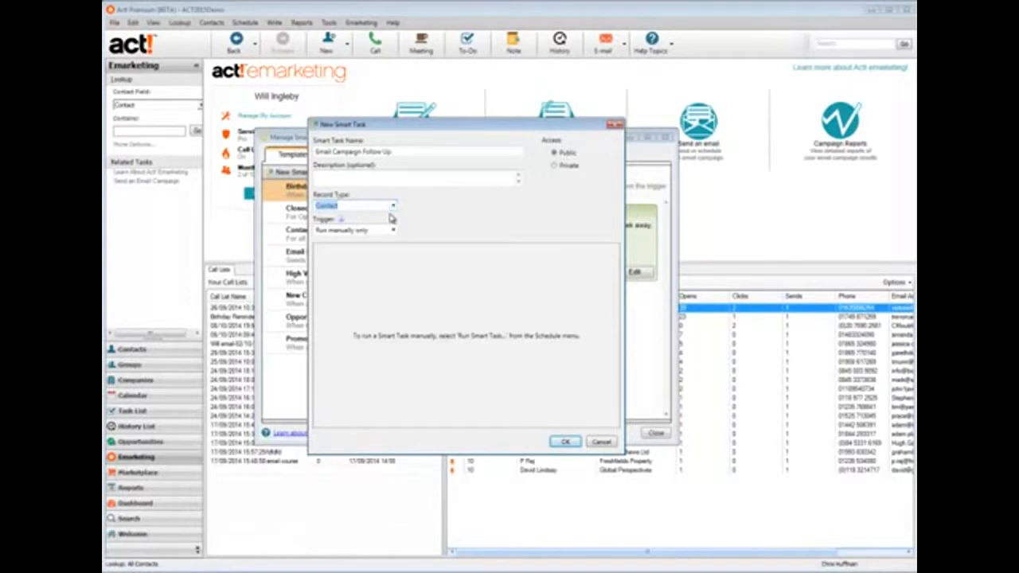
{"action": "key", "text": "Tab"}
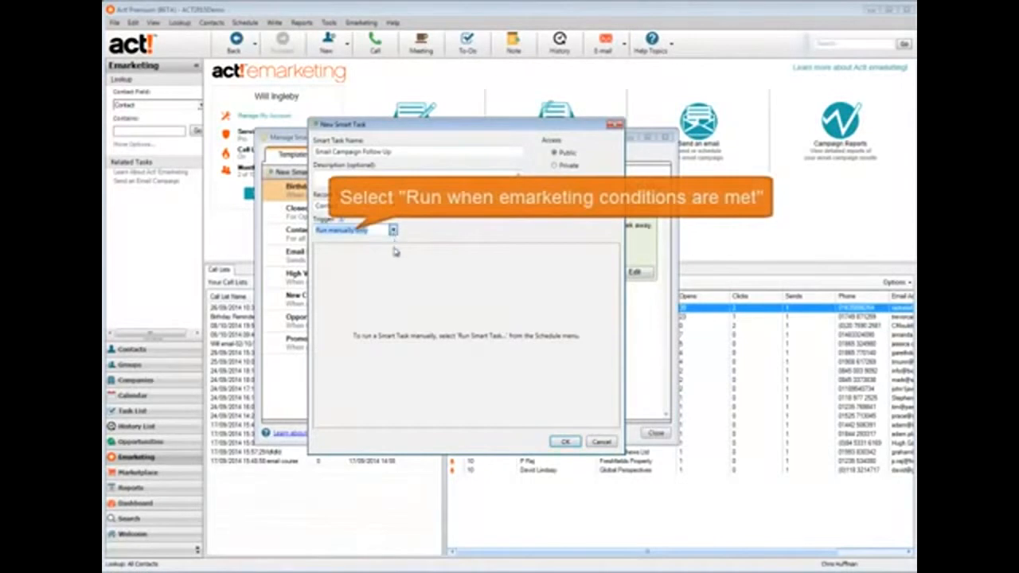
{"action": "left_click", "coordinate": [334, 272]}
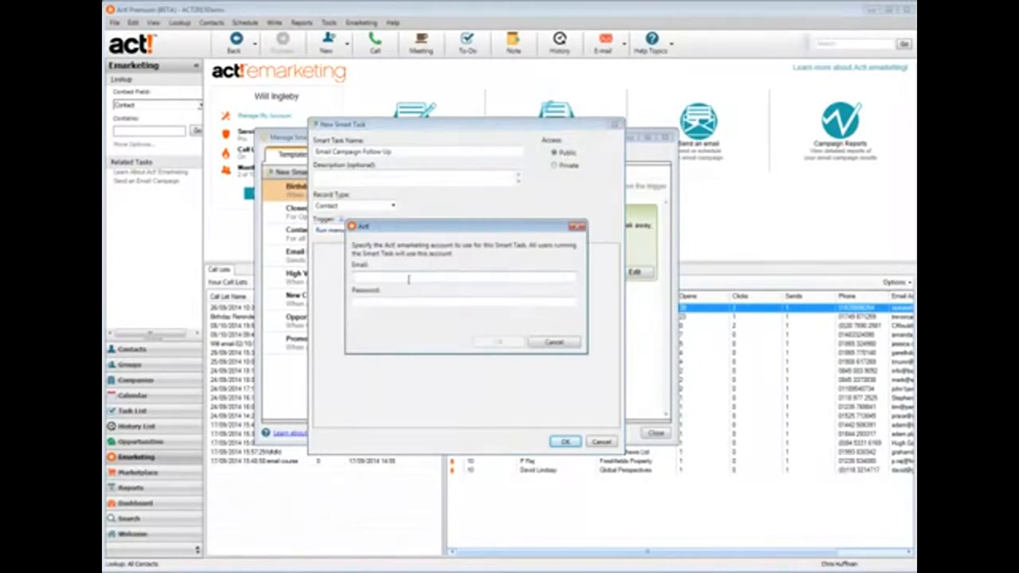
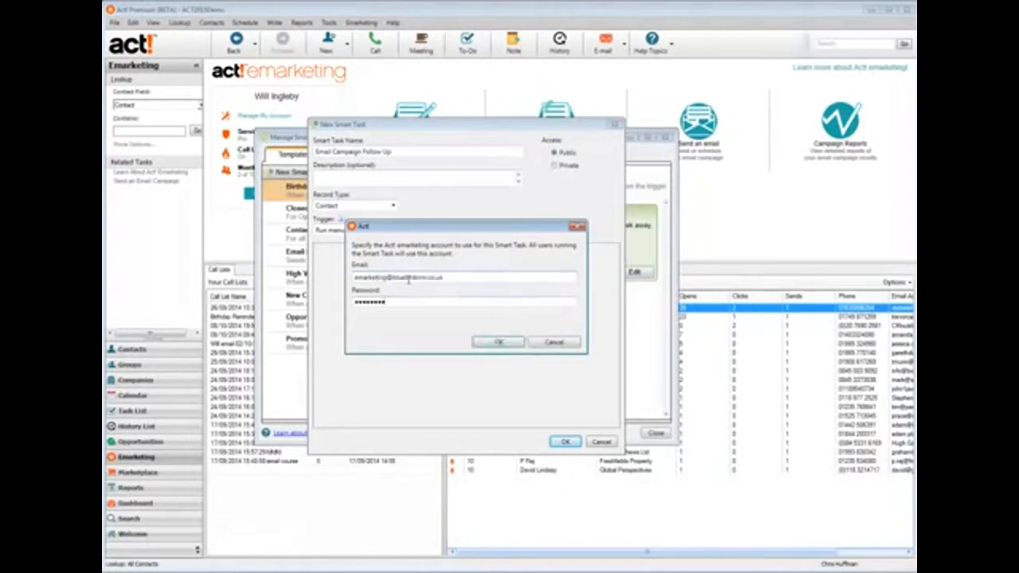
{"action": "left_click", "coordinate": [484, 345]}
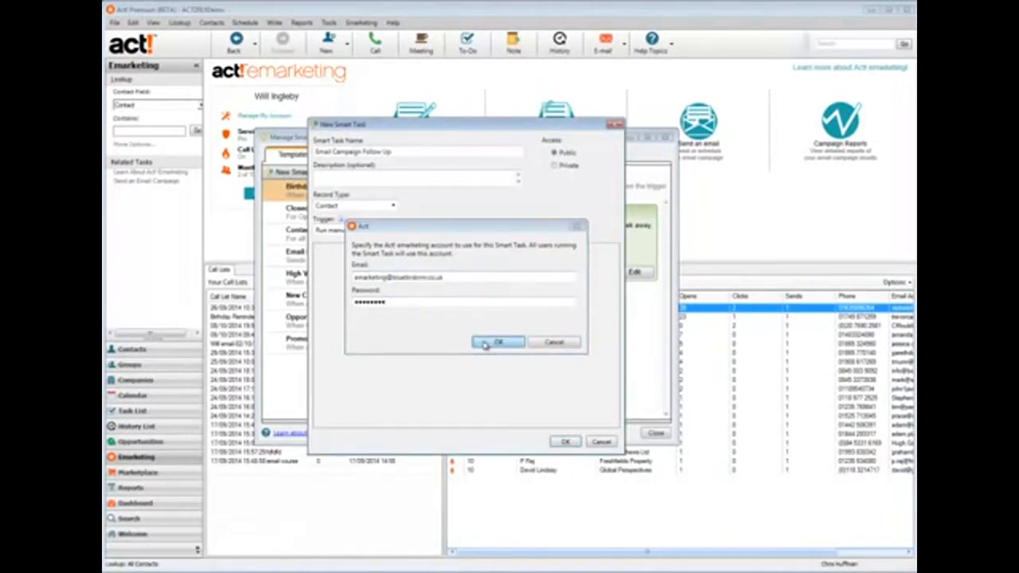
{"action": "left_click", "coordinate": [458, 369]}
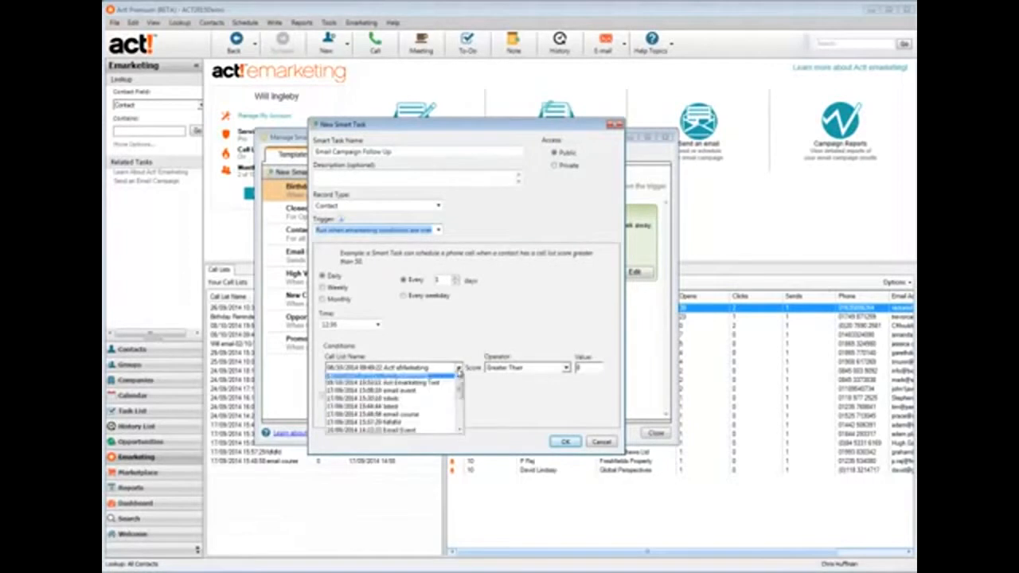
Set the condition to Act! Email Marketing Training call list scores Greater Than 100
{"action": "left_click_drag", "start_coordinate": [460, 391], "coordinate": [462, 418]}
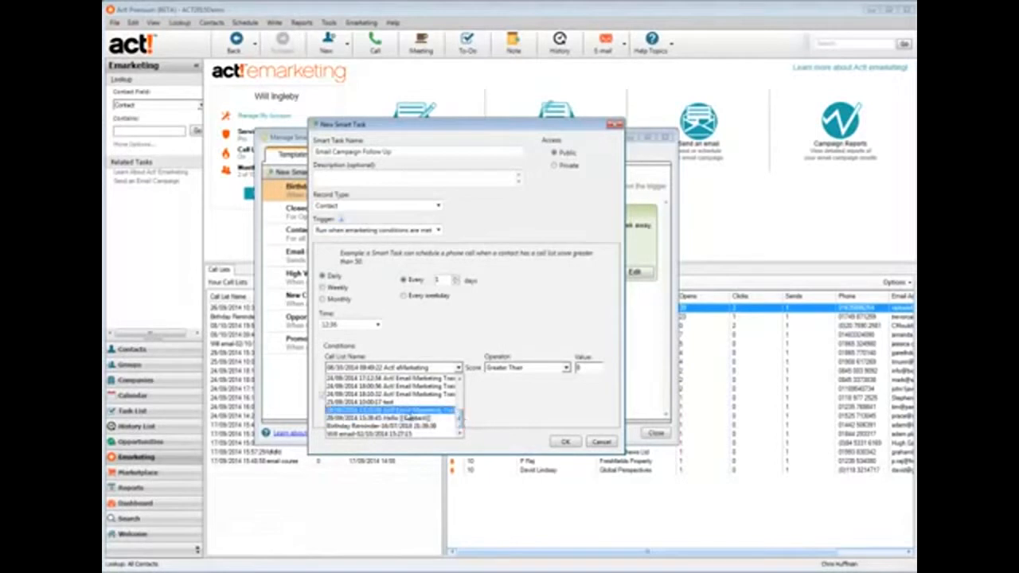
{"action": "left_click", "coordinate": [405, 416]}
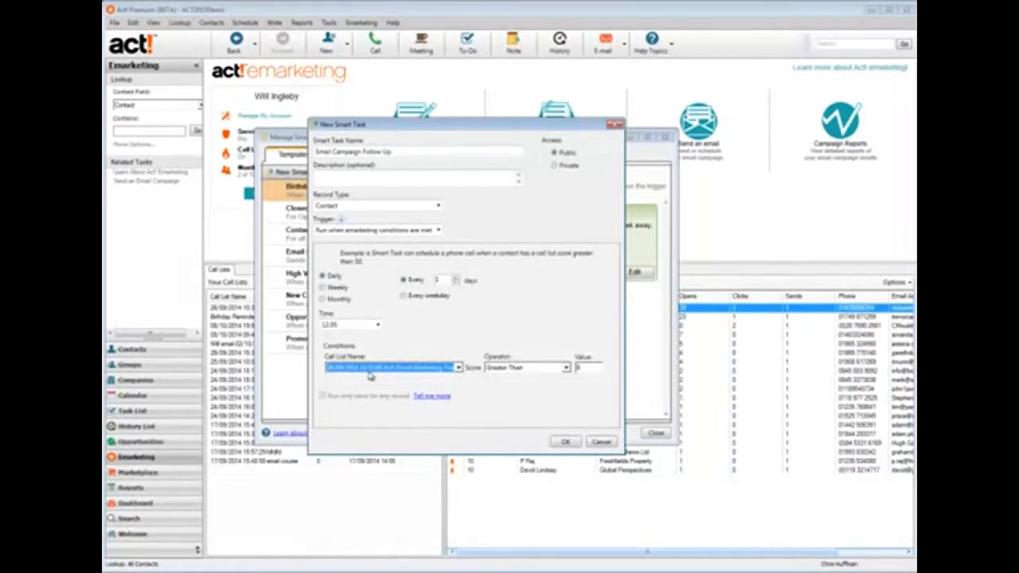
{"action": "left_click", "coordinate": [565, 368]}
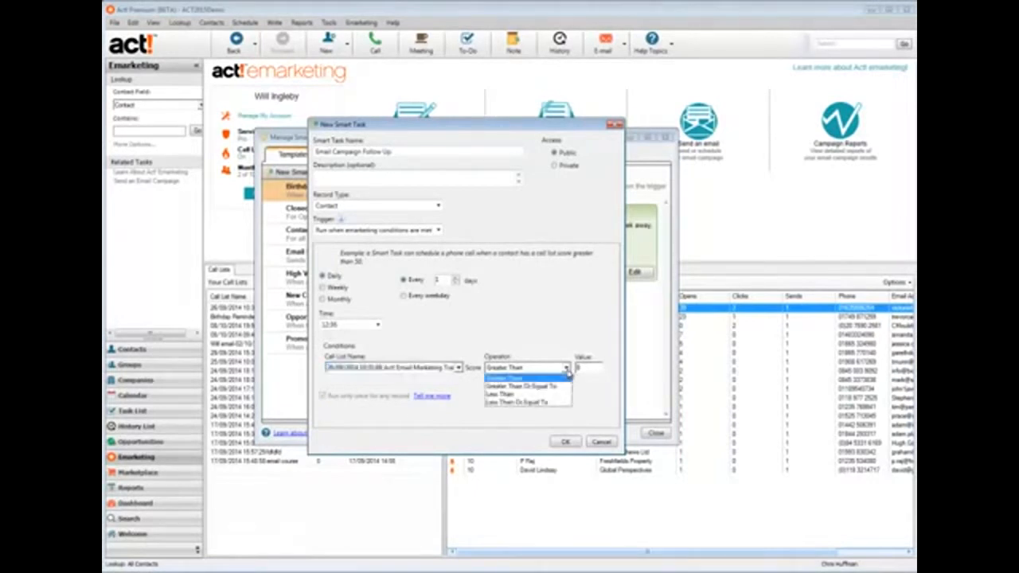
{"action": "left_click", "coordinate": [561, 377]}
{"action": "left_click", "coordinate": [588, 368]}
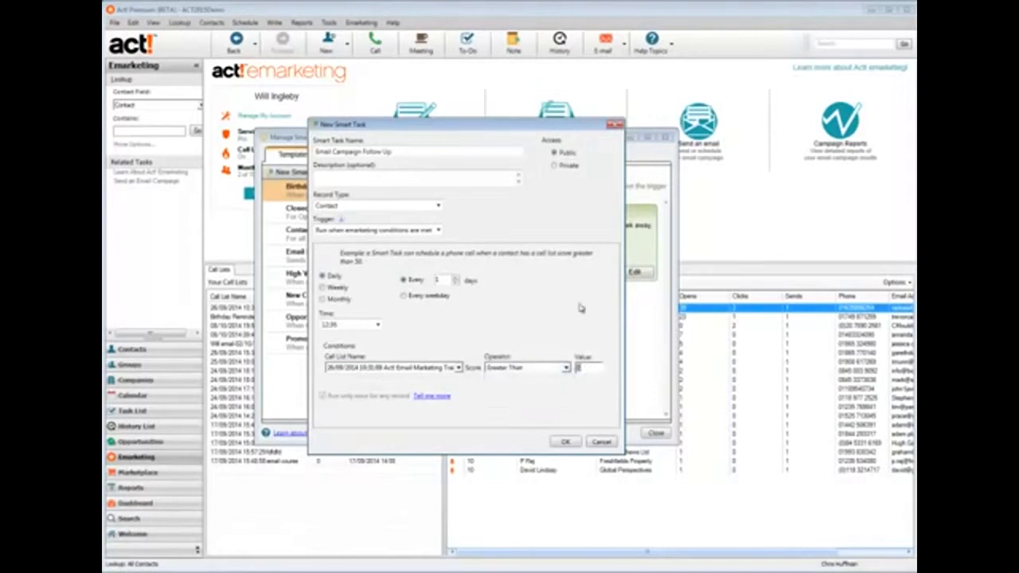
{"action": "type", "text": "100"}
Schedule the task for every weekday at 11:30 and save it
{"action": "left_click", "coordinate": [403, 296]}
{"action": "left_click", "coordinate": [377, 324]}
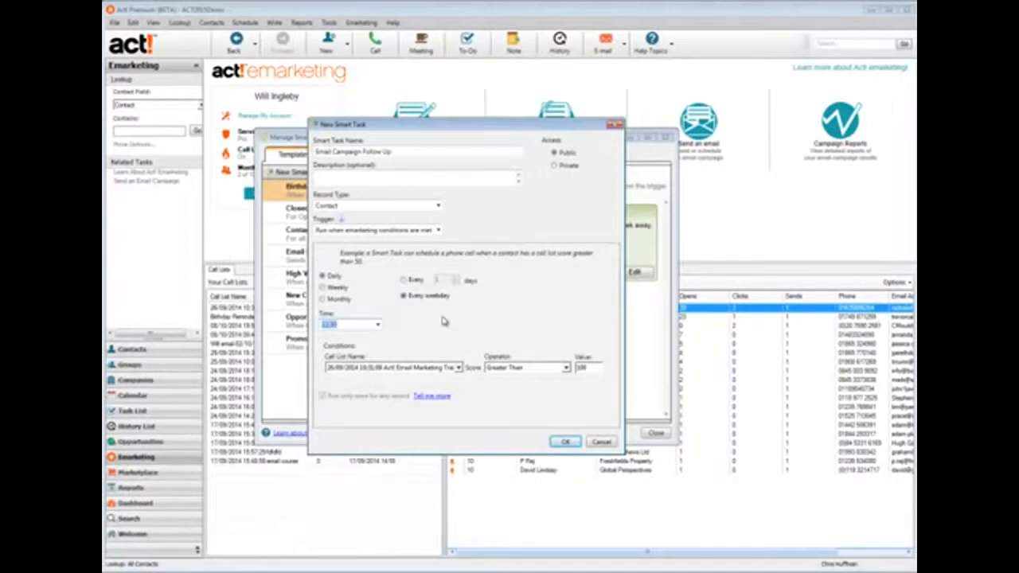
{"action": "left_click", "coordinate": [563, 442]}
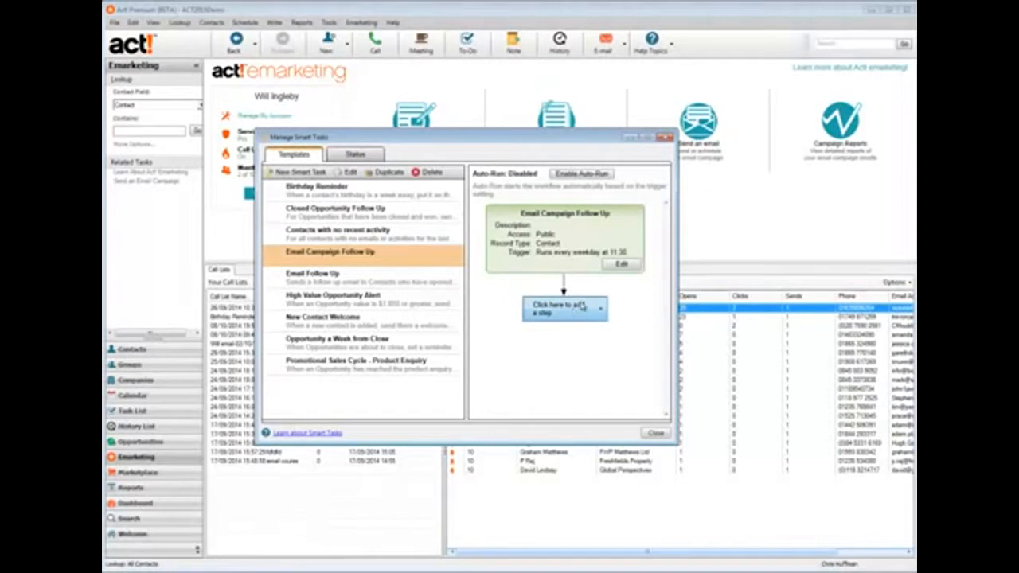
Add a Send Email Campaign step and confirm it with the emarketing account password
{"action": "left_click", "coordinate": [582, 306]}
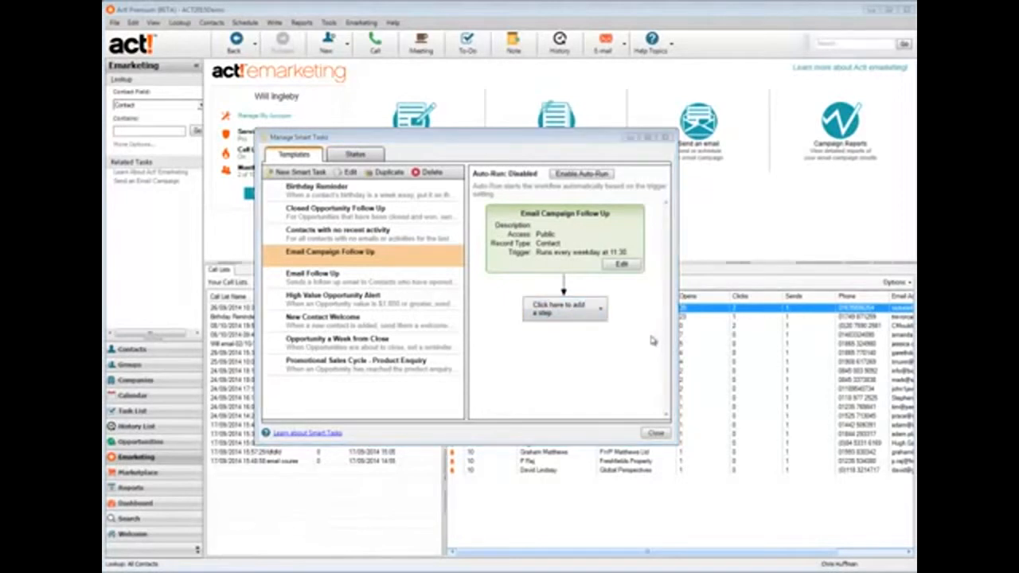
{"action": "left_click", "coordinate": [569, 321]}
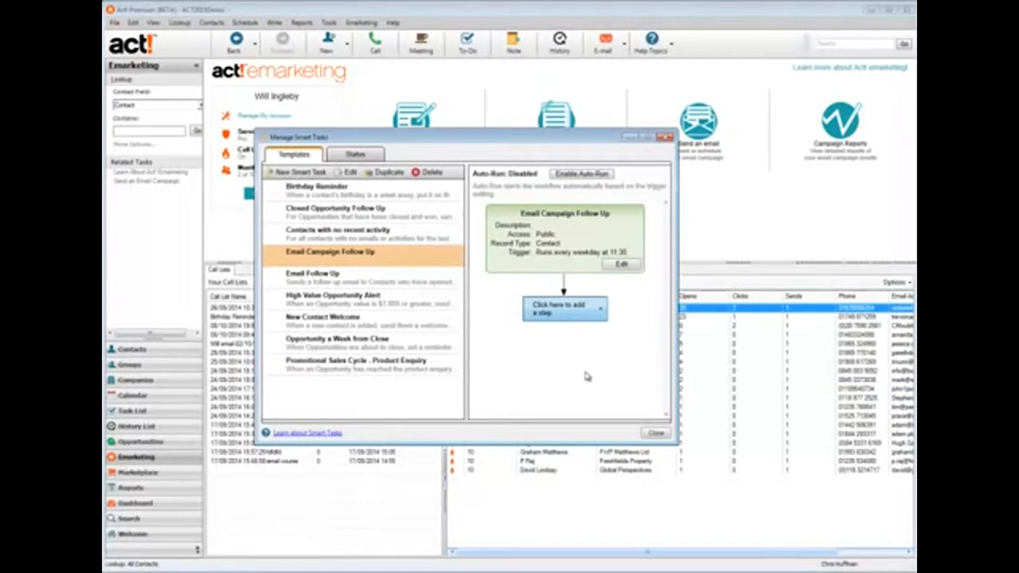
{"action": "left_click", "coordinate": [582, 387]}
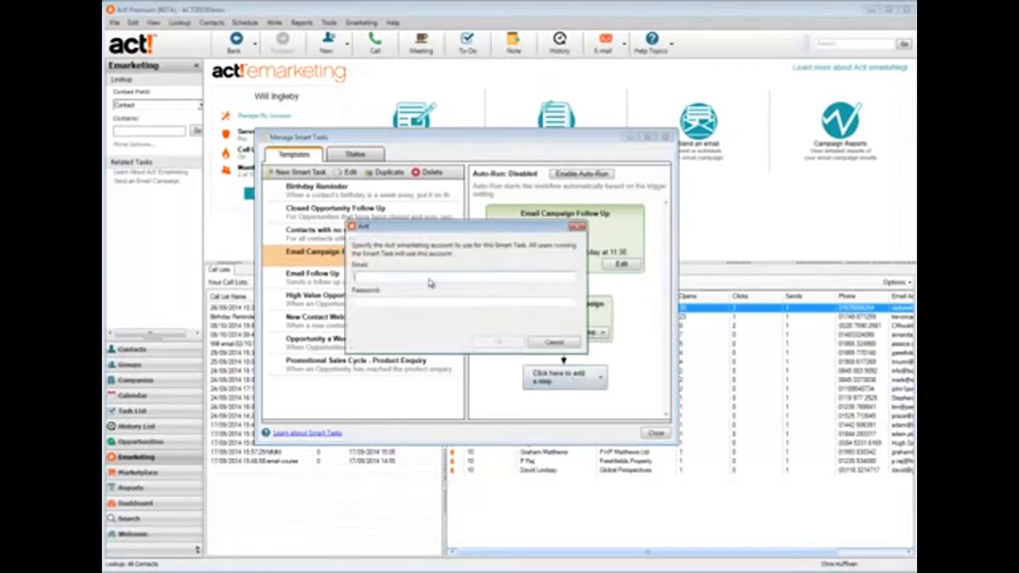
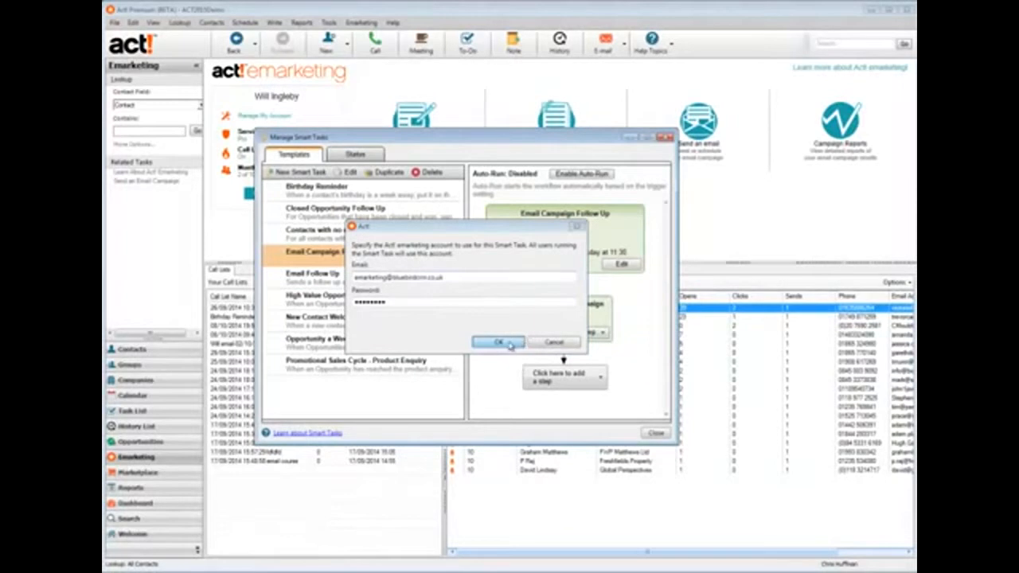
{"action": "left_click", "coordinate": [509, 344]}
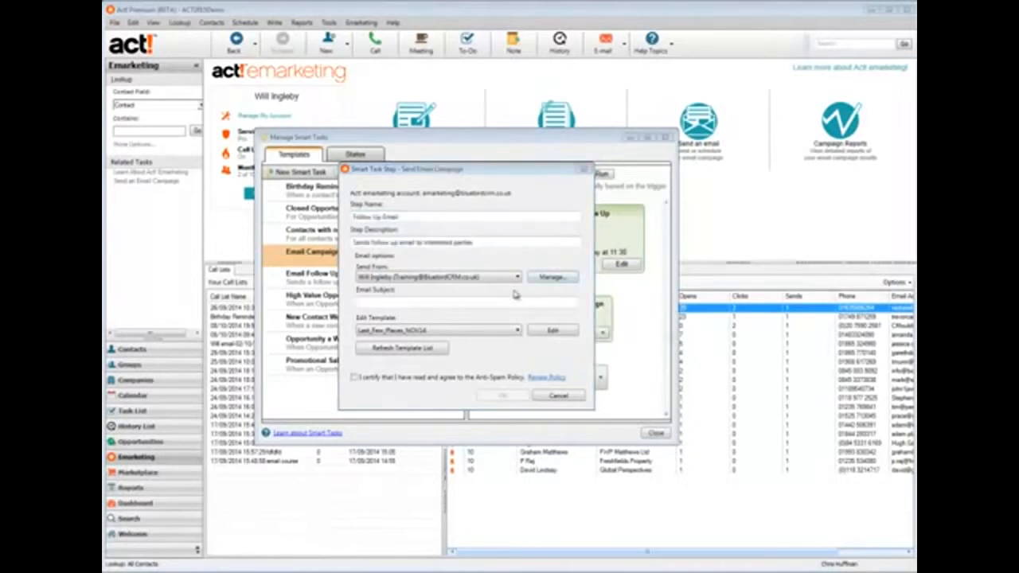
{"action": "left_click", "coordinate": [514, 282]}
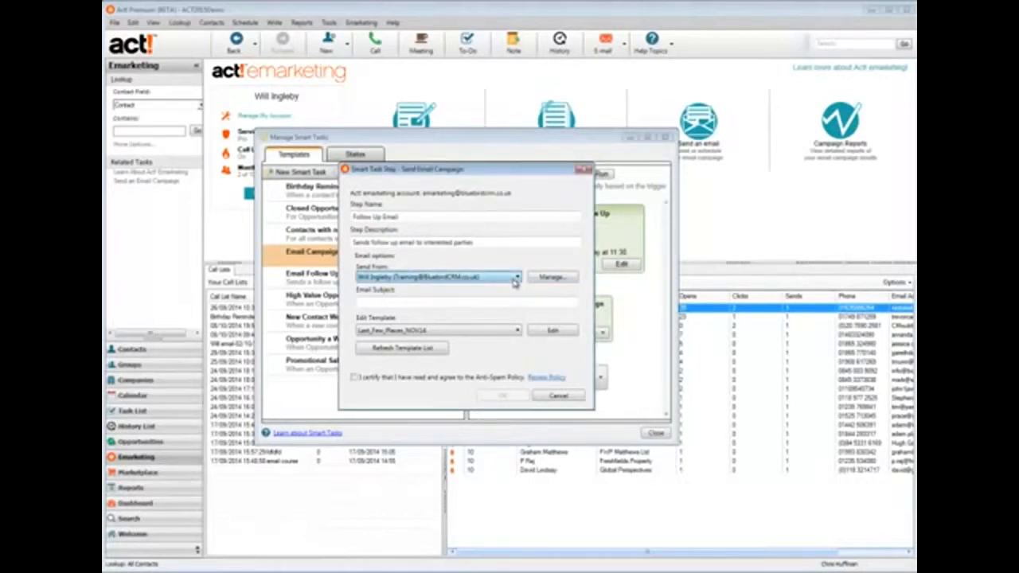
{"action": "left_click", "coordinate": [545, 280]}
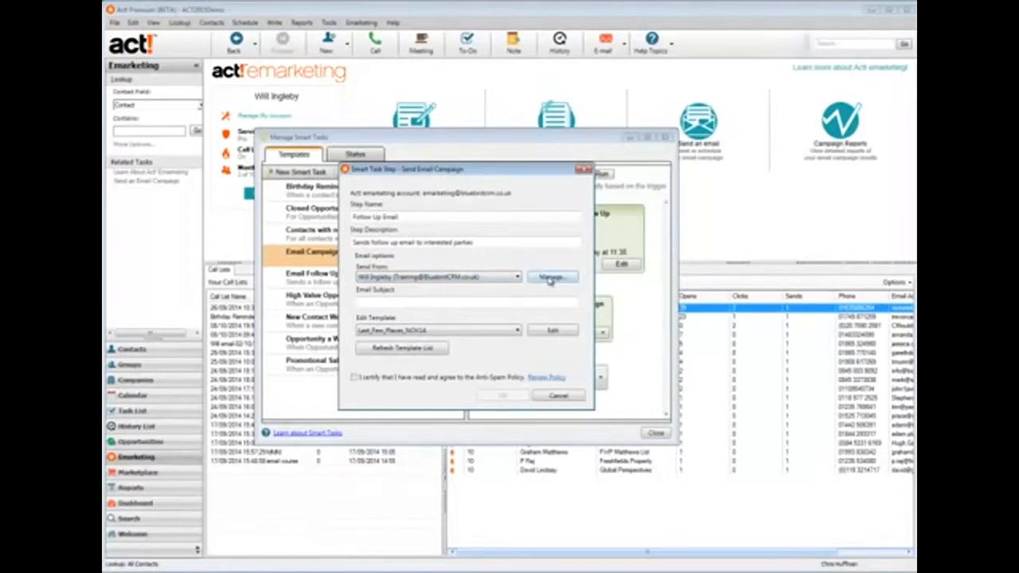
{"action": "left_click", "coordinate": [549, 280]}
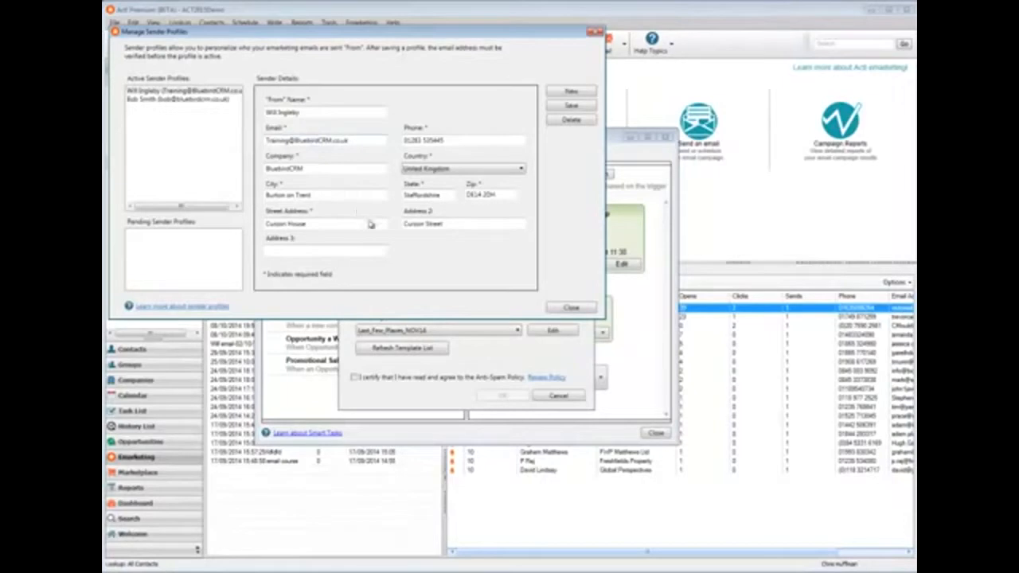
{"action": "left_click", "coordinate": [207, 92]}
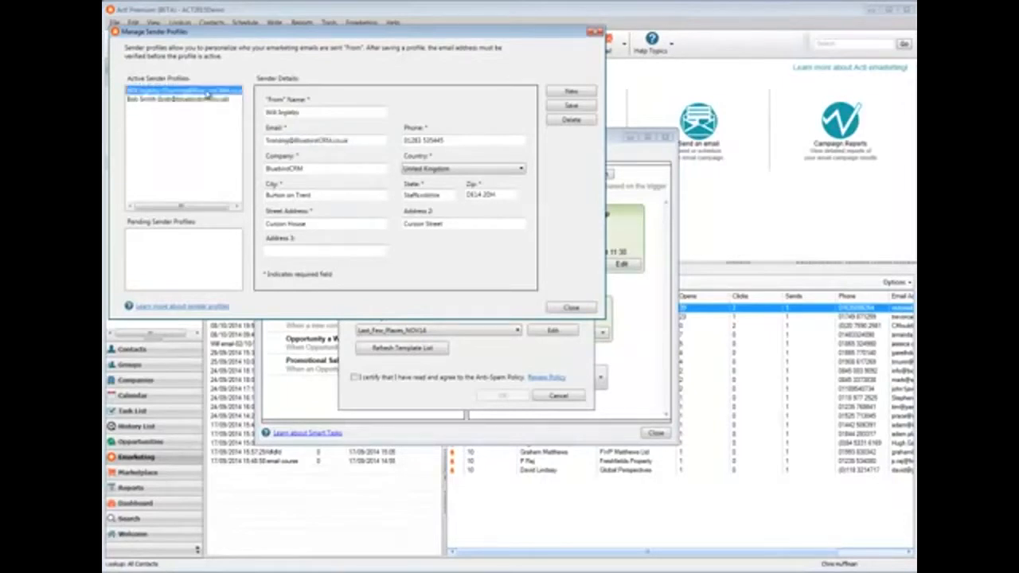
{"action": "left_click", "coordinate": [595, 33]}
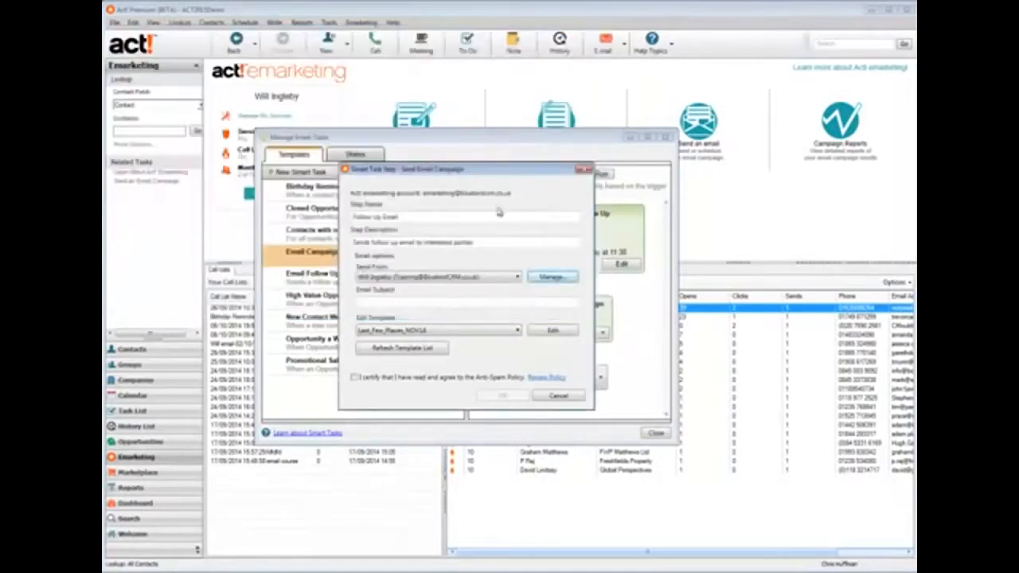
Enter 'Great News' as the email subject and refresh the template list
{"action": "left_click", "coordinate": [417, 299]}
{"action": "type", "text": "Great News!"}
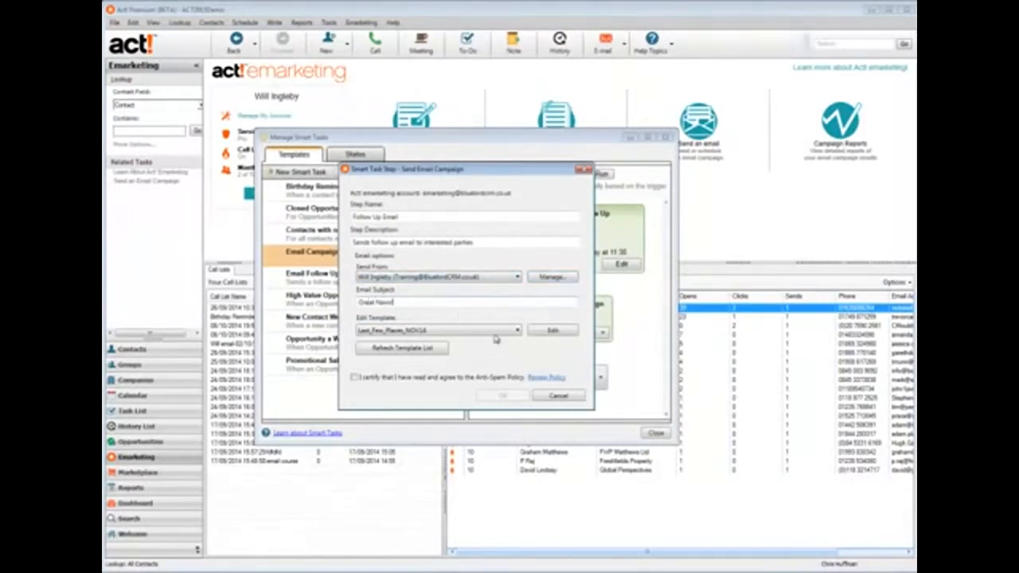
{"action": "left_click", "coordinate": [494, 334]}
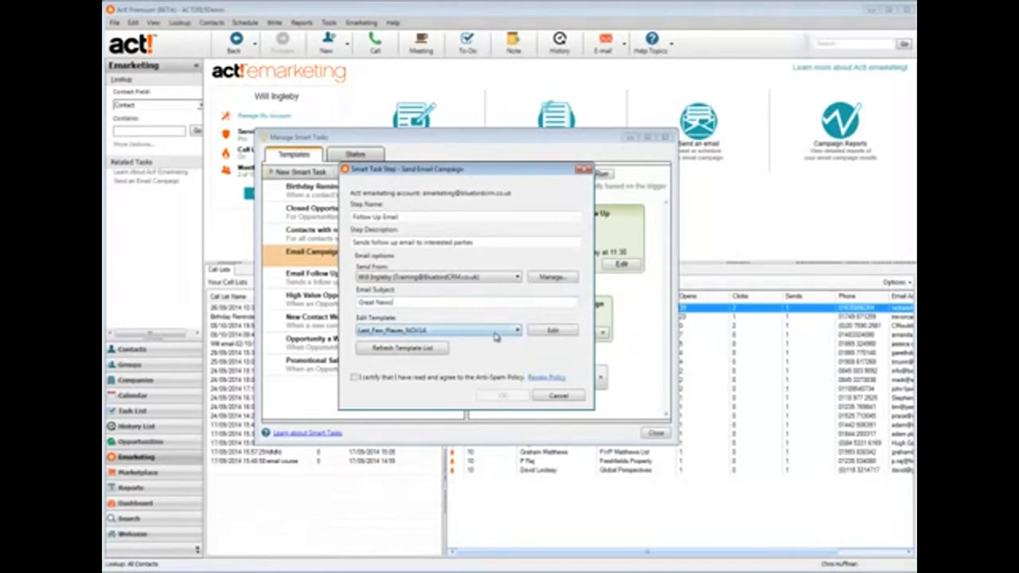
{"action": "left_click", "coordinate": [419, 354]}
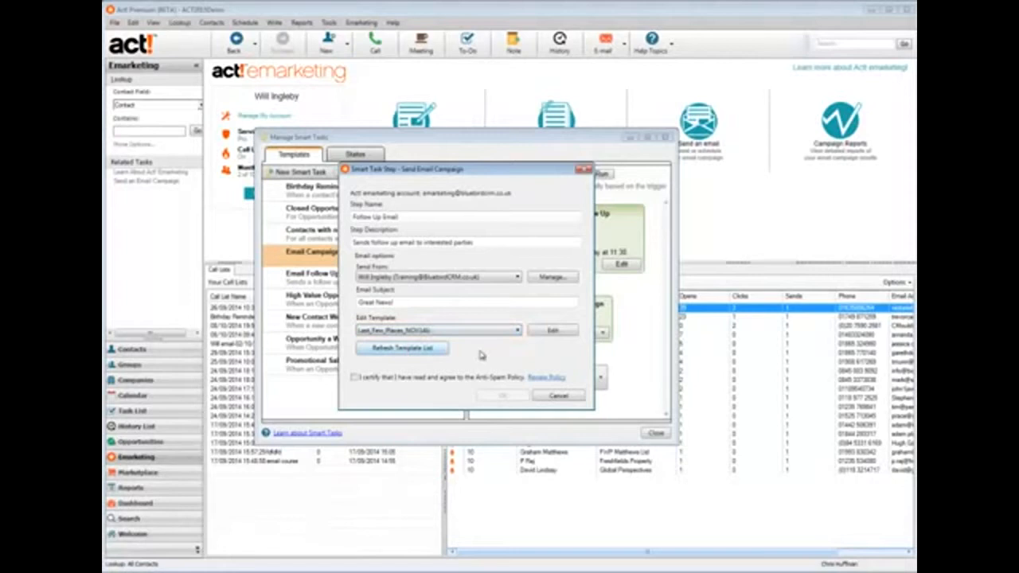
{"action": "left_click", "coordinate": [551, 331]}
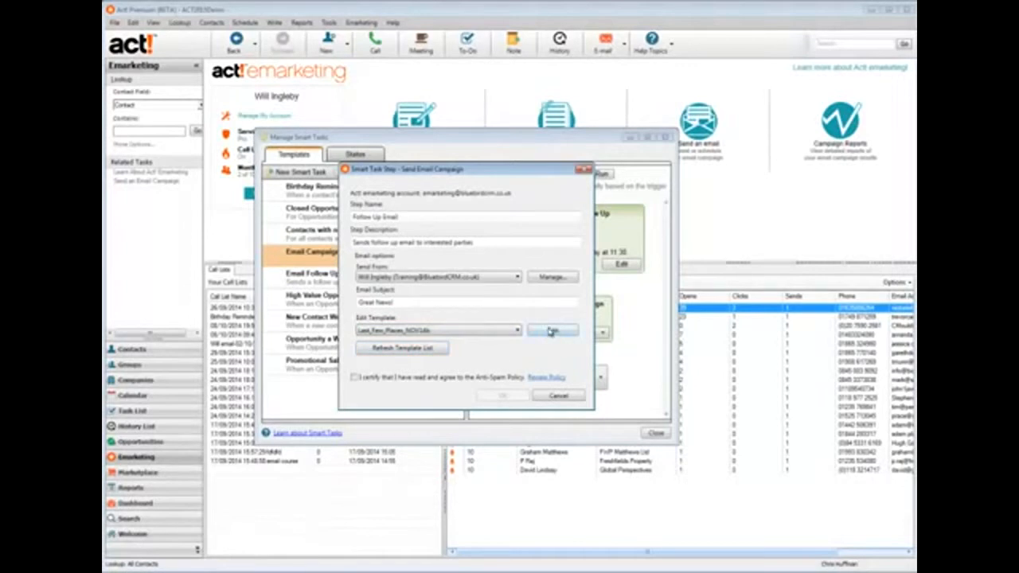
Accept the Anti-Spam Policy and save the send-email step
{"action": "left_click", "coordinate": [355, 380]}
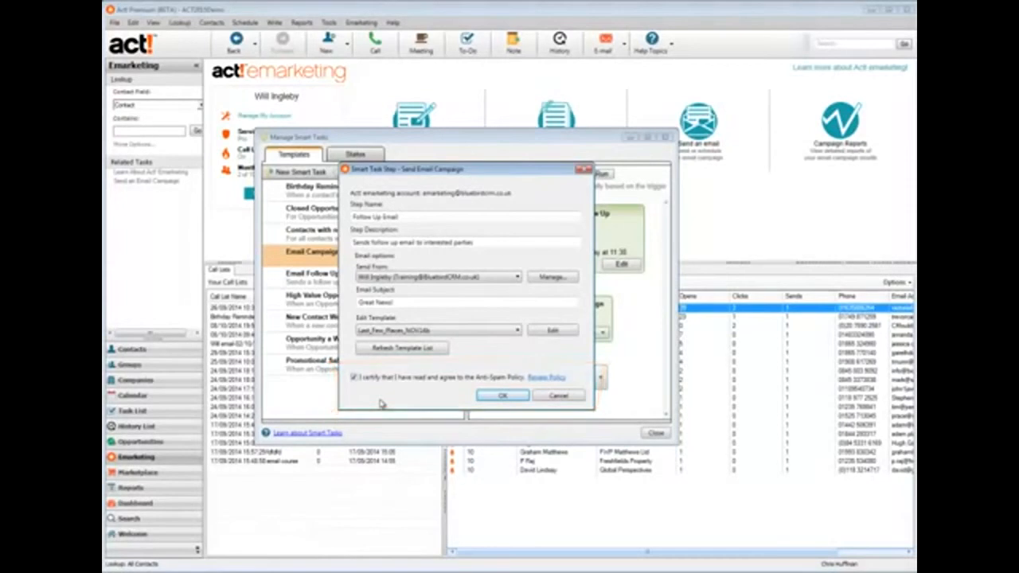
{"action": "left_click", "coordinate": [537, 380]}
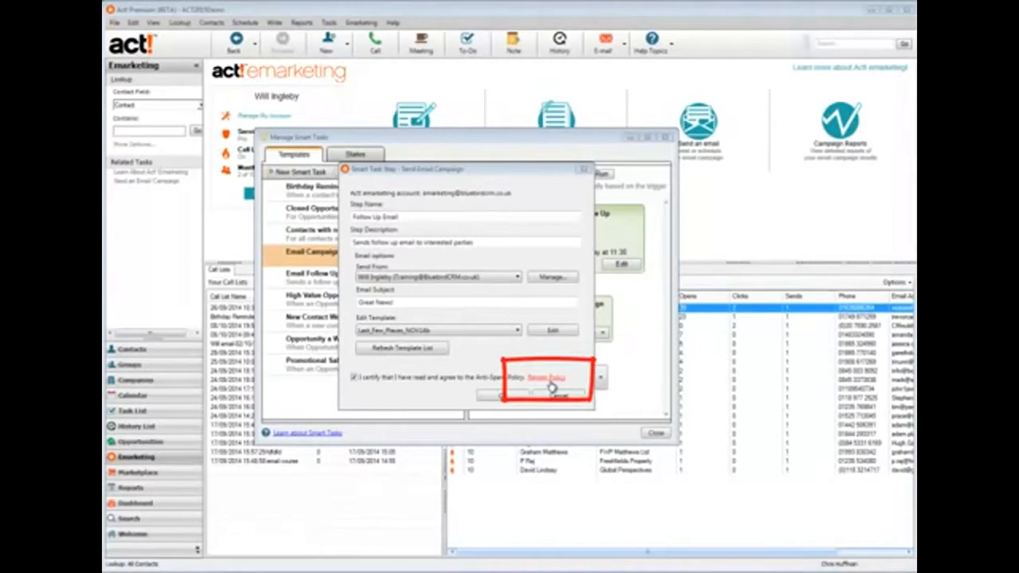
{"action": "left_click", "coordinate": [509, 396]}
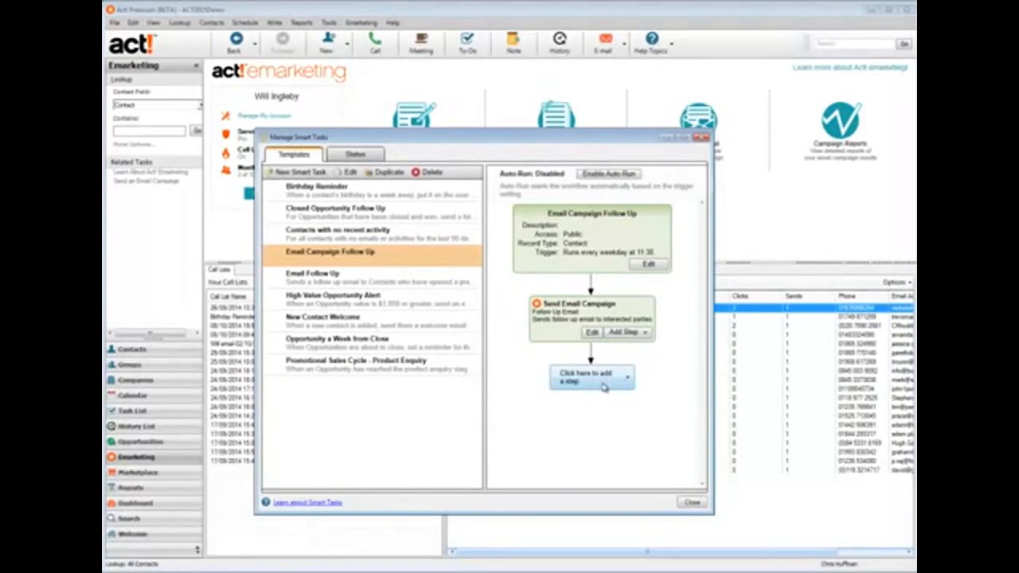
Add a Schedule Activity step as a timeless Call with the contact
{"action": "left_click", "coordinate": [614, 428]}
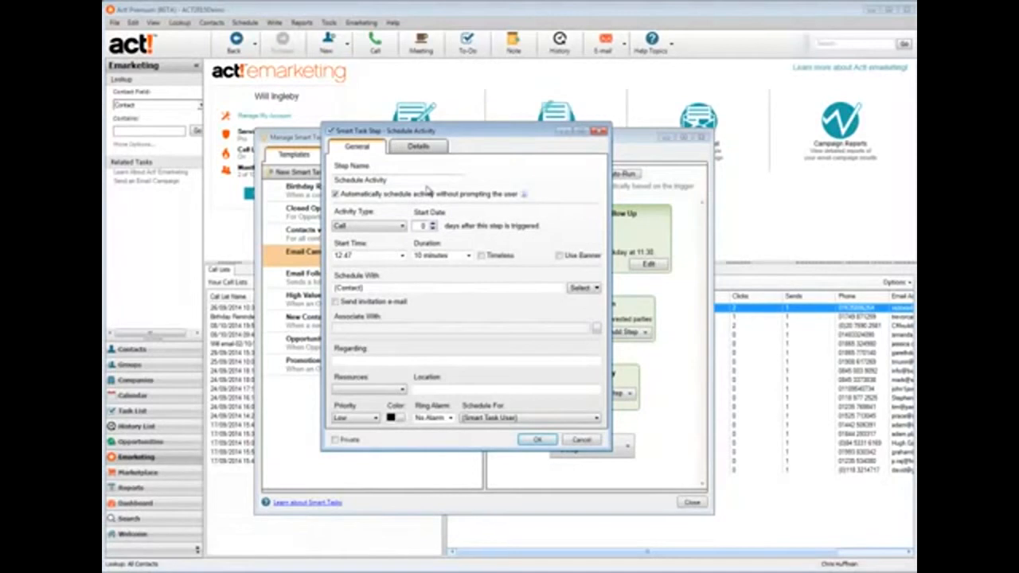
{"action": "left_click", "coordinate": [381, 228]}
{"action": "left_click", "coordinate": [481, 255]}
{"action": "left_click_drag", "start_coordinate": [396, 291], "coordinate": [335, 289]}
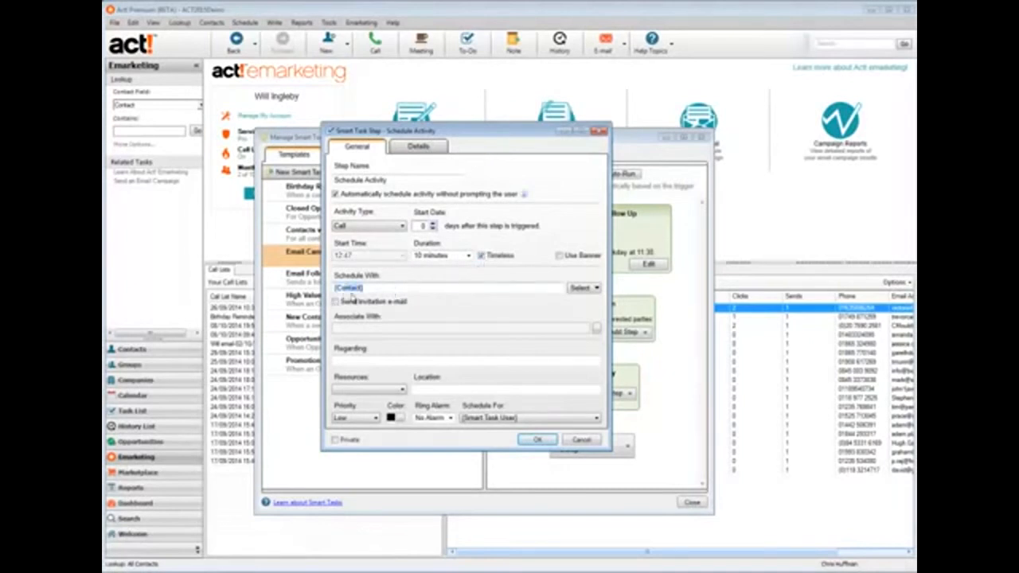
{"action": "left_click_drag", "start_coordinate": [363, 288], "coordinate": [323, 288]}
{"action": "left_click_drag", "start_coordinate": [517, 139], "coordinate": [469, 151]}
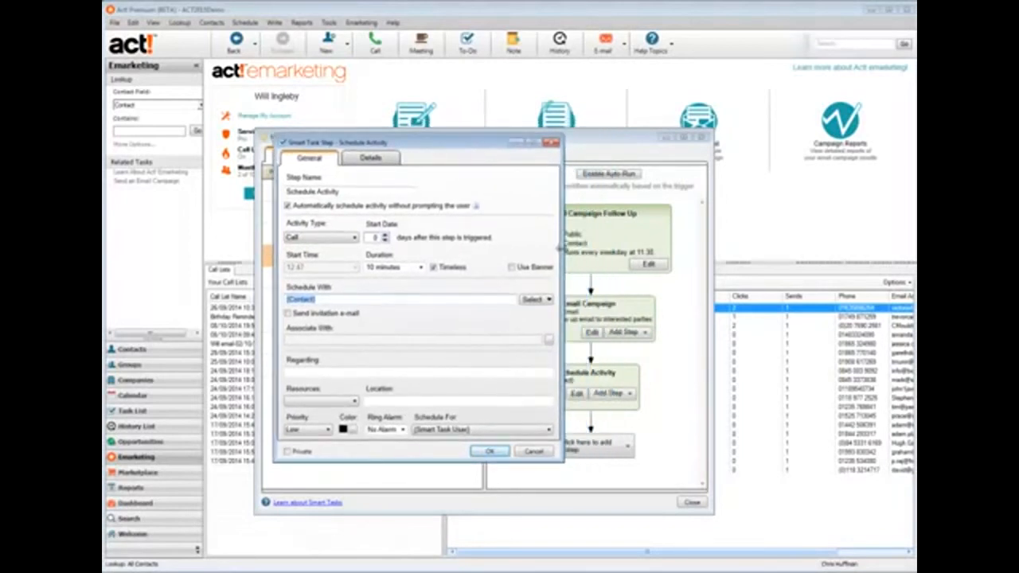
Paste the urgent follow-up reason into Regarding, capitalising 'Responded'
{"action": "left_click", "coordinate": [414, 371]}
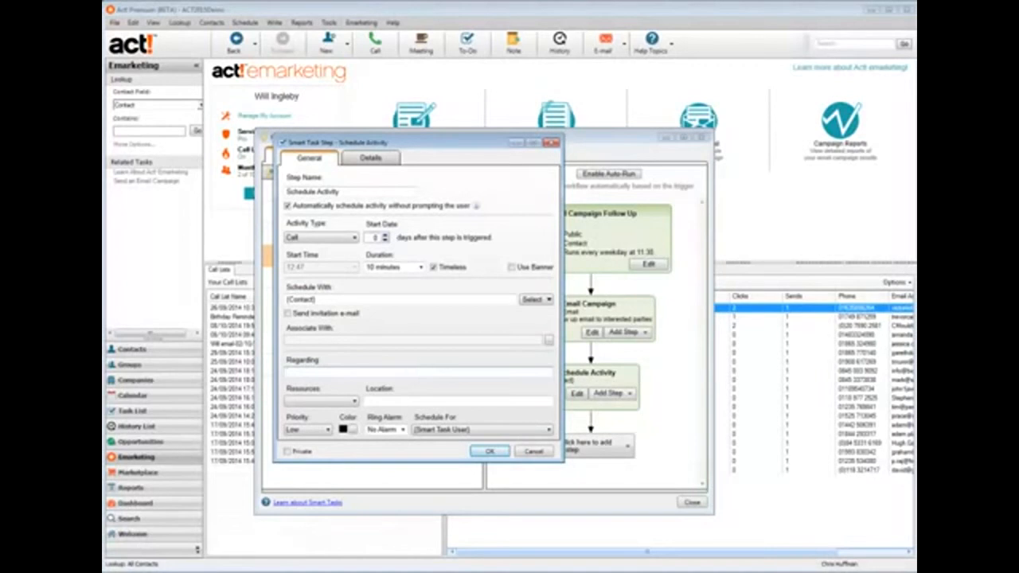
{"action": "type", "text": "Urgent Follow Up Required - Contact responded Positively to Email Campaign ABC123"}
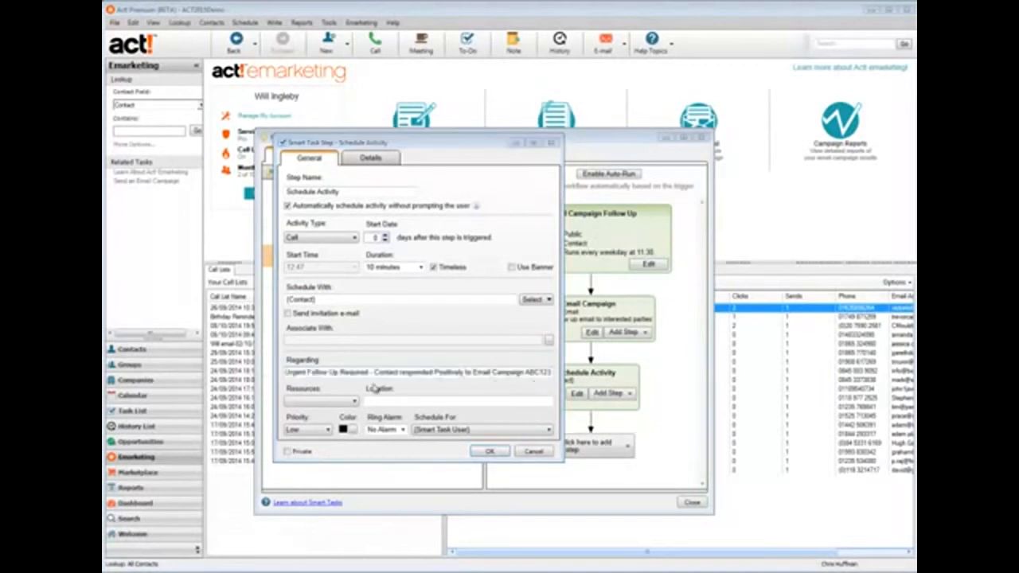
{"action": "left_click", "coordinate": [402, 372]}
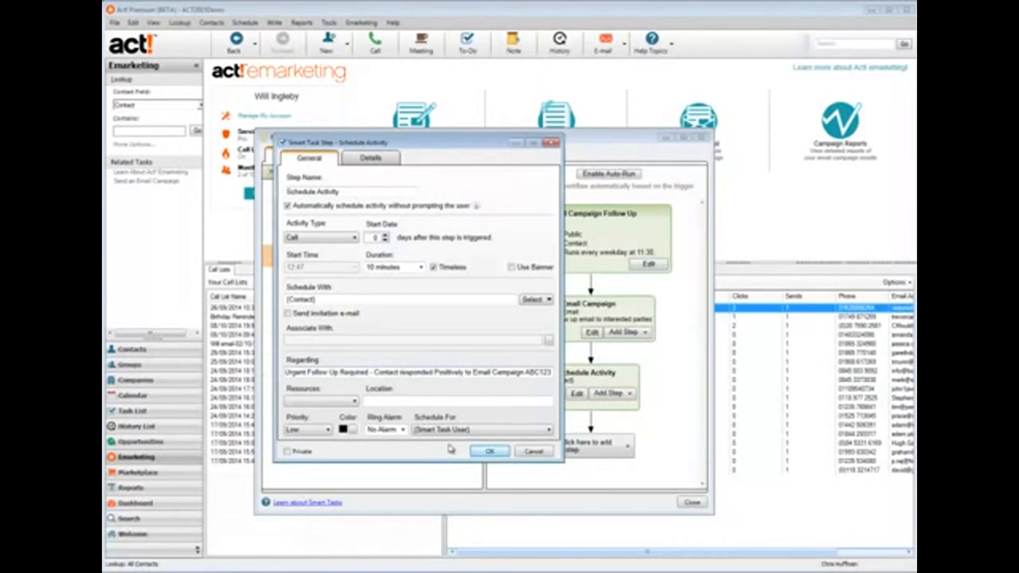
{"action": "type", "text": "R"}
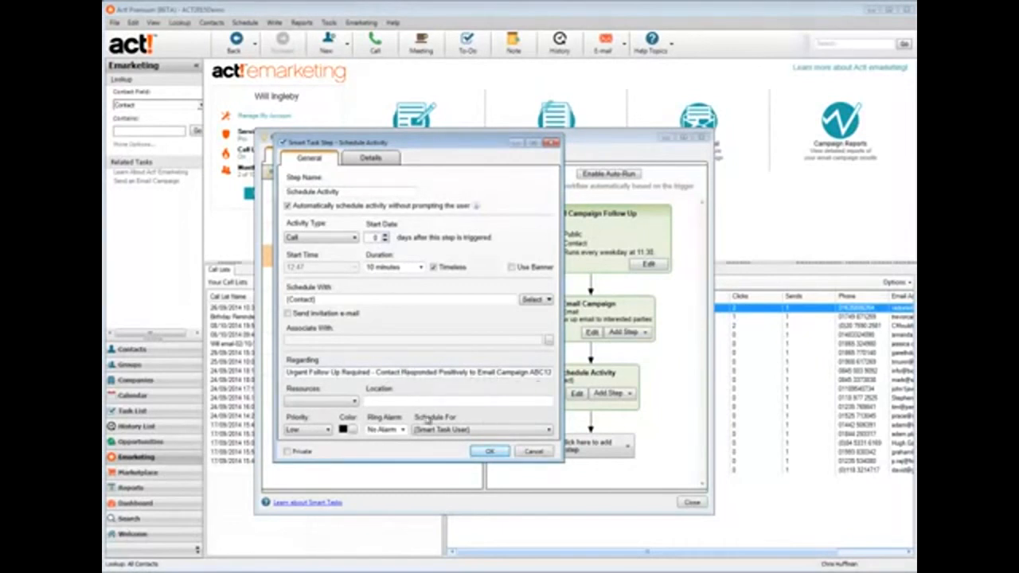
Set High priority, a 5-minute ring alarm, schedule for a specific user, and save
{"action": "left_click", "coordinate": [323, 431]}
{"action": "left_click", "coordinate": [320, 441]}
{"action": "left_click", "coordinate": [403, 430]}
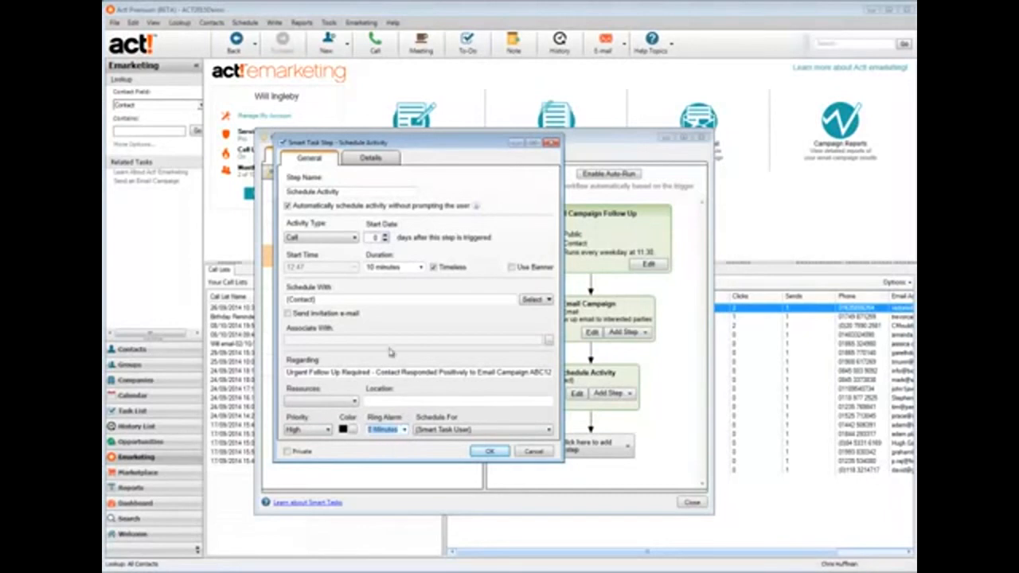
{"action": "left_click", "coordinate": [542, 431]}
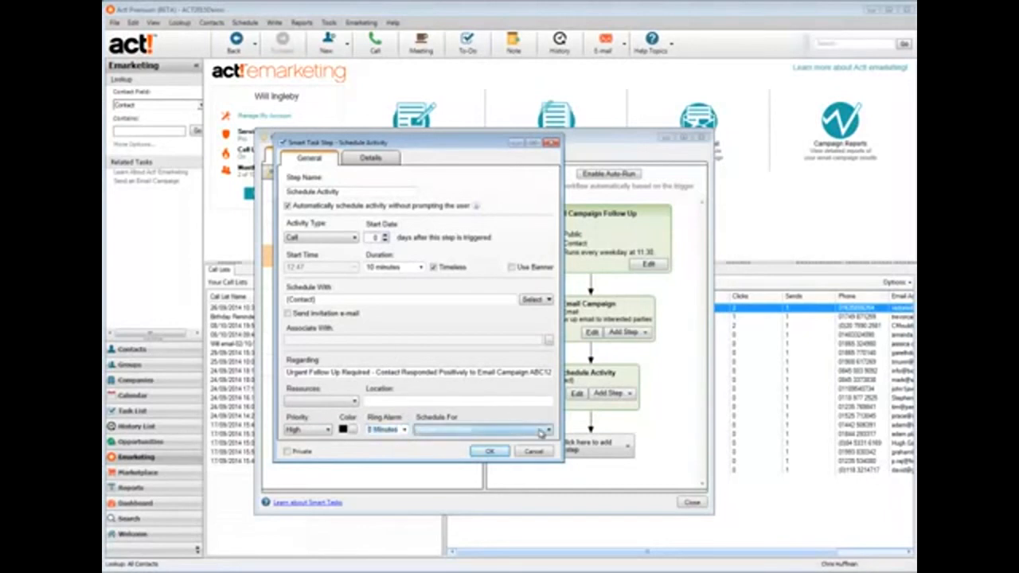
{"action": "left_click", "coordinate": [485, 448]}
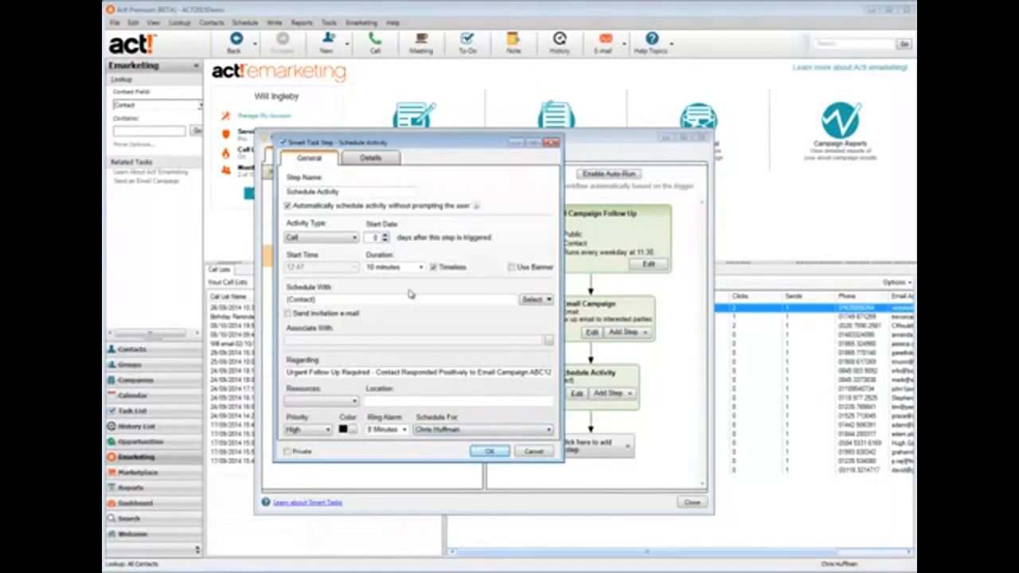
{"action": "left_click_drag", "start_coordinate": [432, 150], "coordinate": [413, 143]}
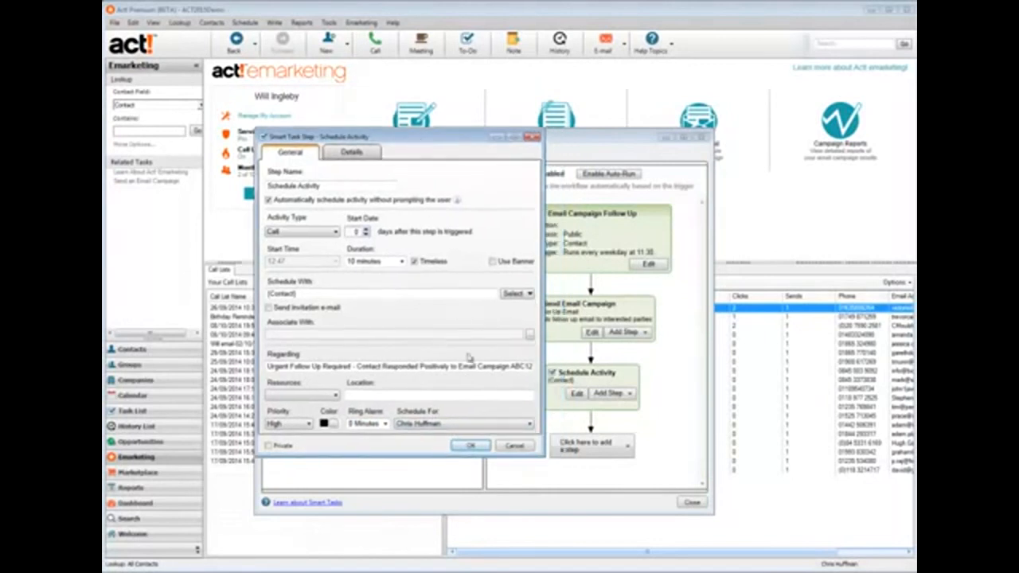
{"action": "left_click", "coordinate": [472, 450]}
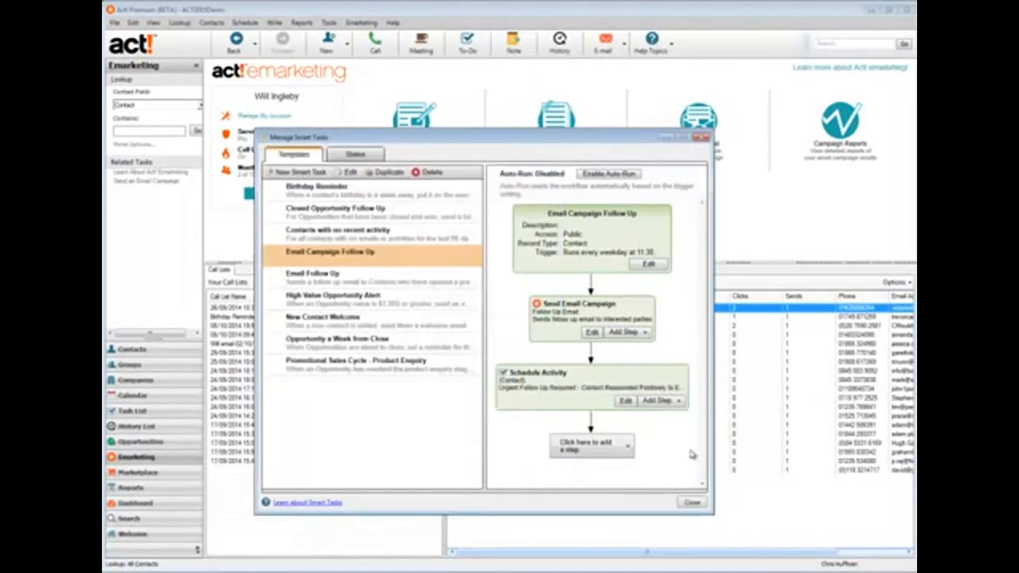